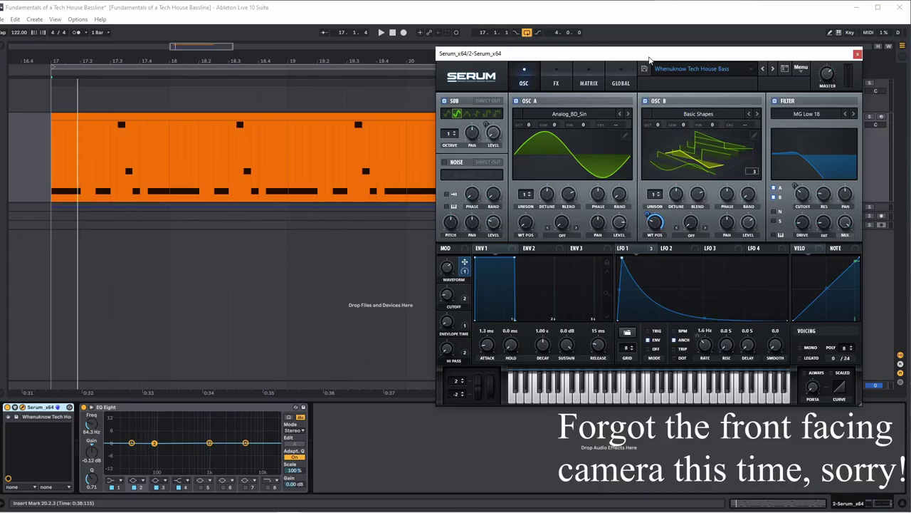
# Nudge the Serum window showing the Whenuknow Tech House Bass patch slightly up and left.
pyautogui.moveTo(649, 59)
pyautogui.mouseDown()
pyautogui.moveTo(645, 84)
pyautogui.moveTo(707, 97)
pyautogui.moveTo(641, 130)
pyautogui.moveTo(643, 53)
pyautogui.mouseUp()
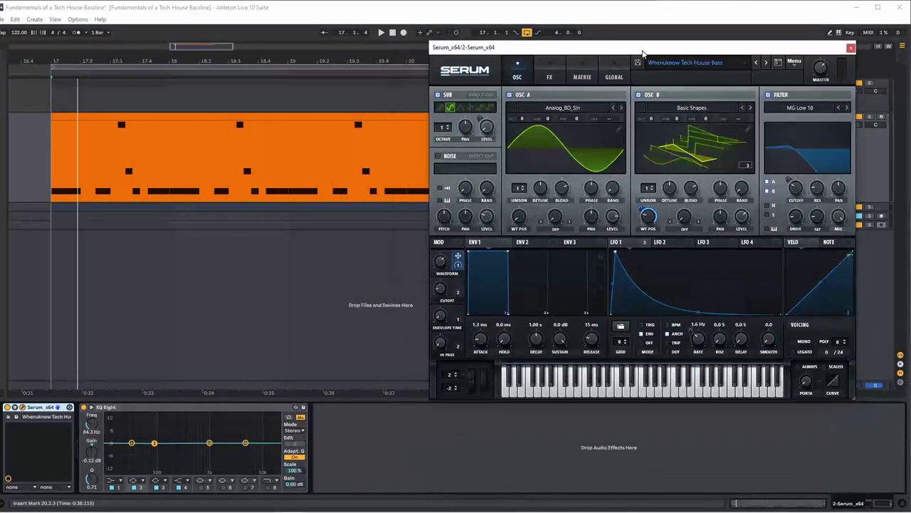
# Inspect the orange bassline clip's MIDI notes, then return to all tracks showing the Serum device chain.
pyautogui.click(315, 114)
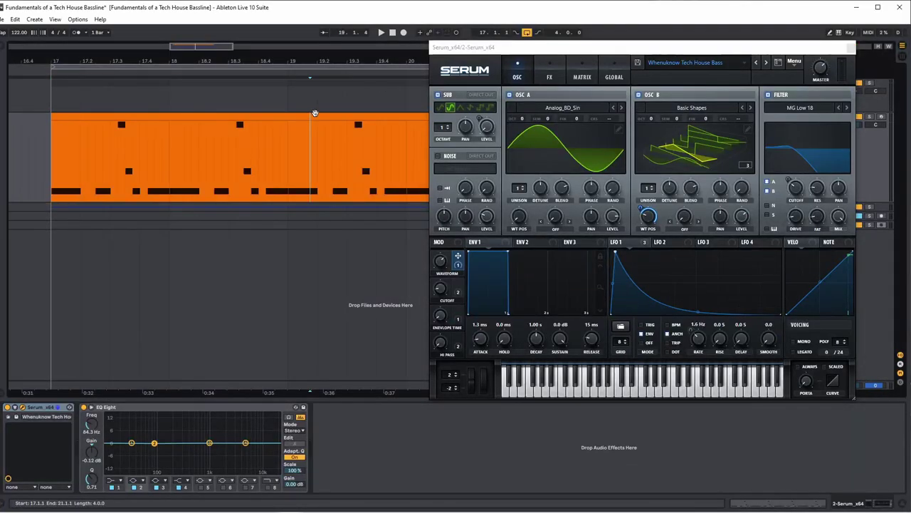
pyautogui.doubleClick(315, 114)
pyautogui.hotkey('ctrl', 'alt', 'p')
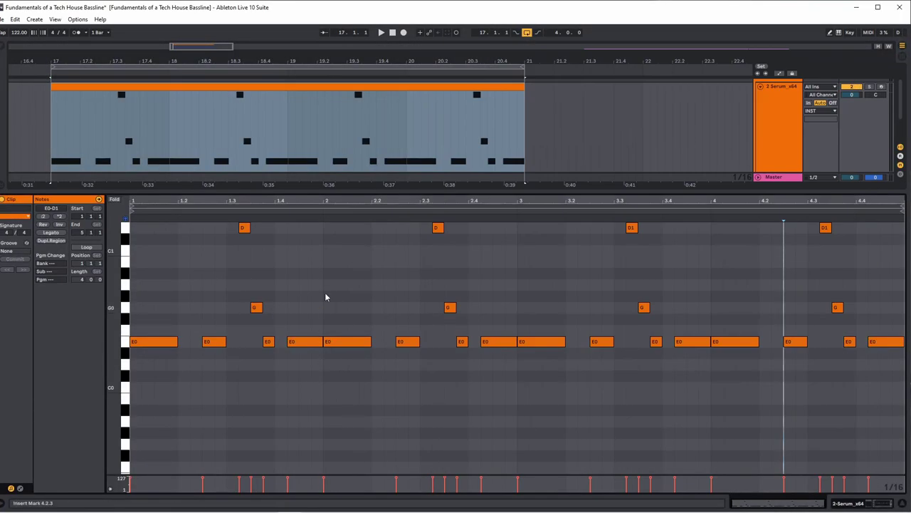
pyautogui.click(326, 297)
pyautogui.scroll(-1, 330, 362)
pyautogui.scroll(3, 330, 362)
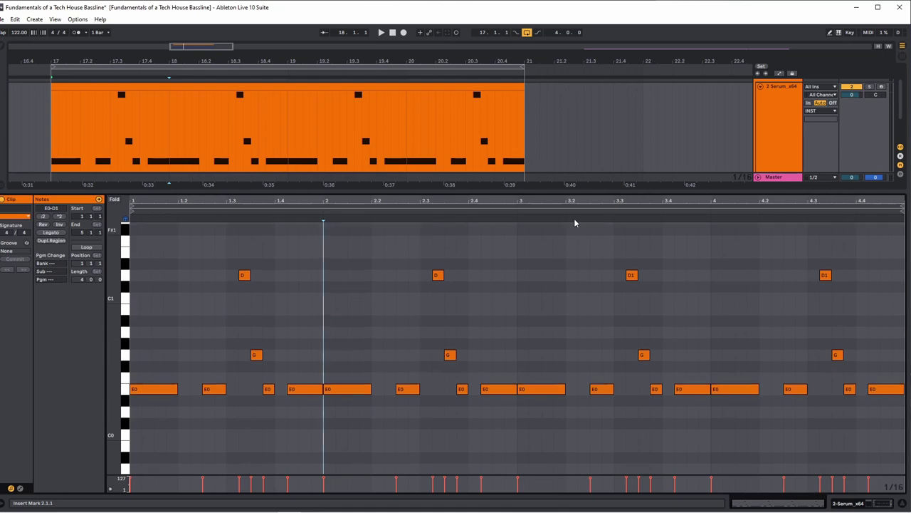
pyautogui.hotkey('ctrl', 'alt', 'l')
pyautogui.doubleClick(776, 121)
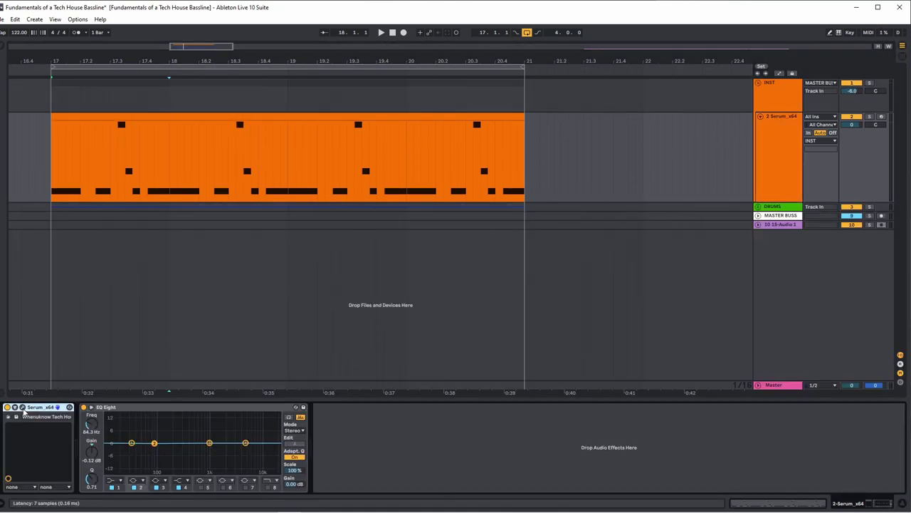
# Reopen Serum to the left of the track list and set playback to start at the clip's beginning.
pyautogui.click(23, 408)
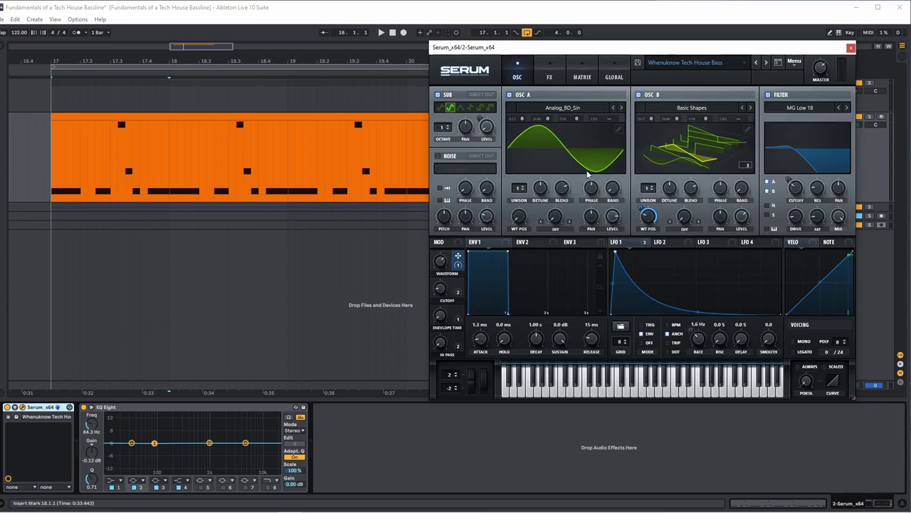
pyautogui.moveTo(700, 52); pyautogui.dragTo(550, 74)
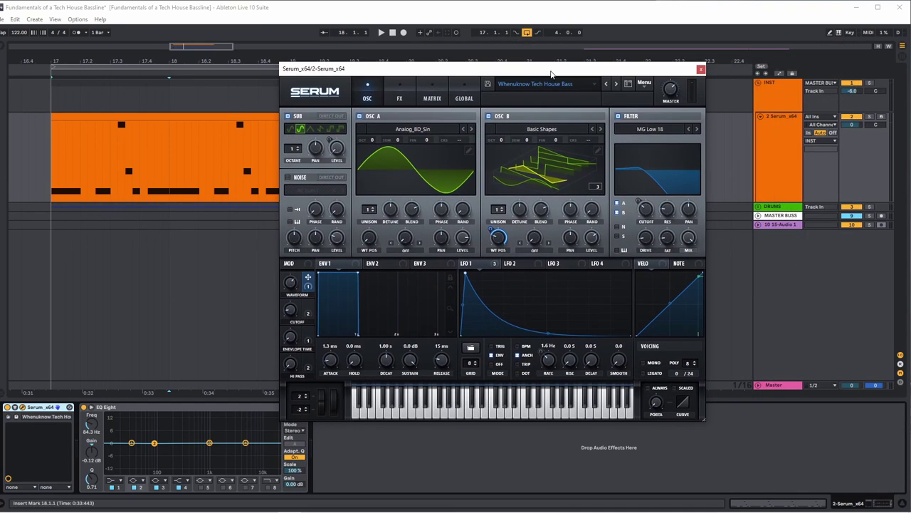
pyautogui.click(52, 161)
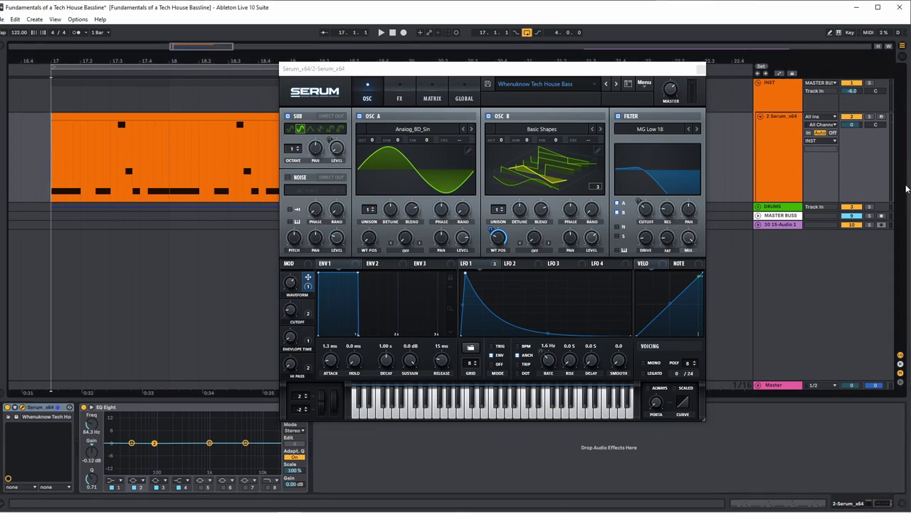
# Play and stop the bassline through the patch, then switch off OSC B.
pyautogui.press('space')
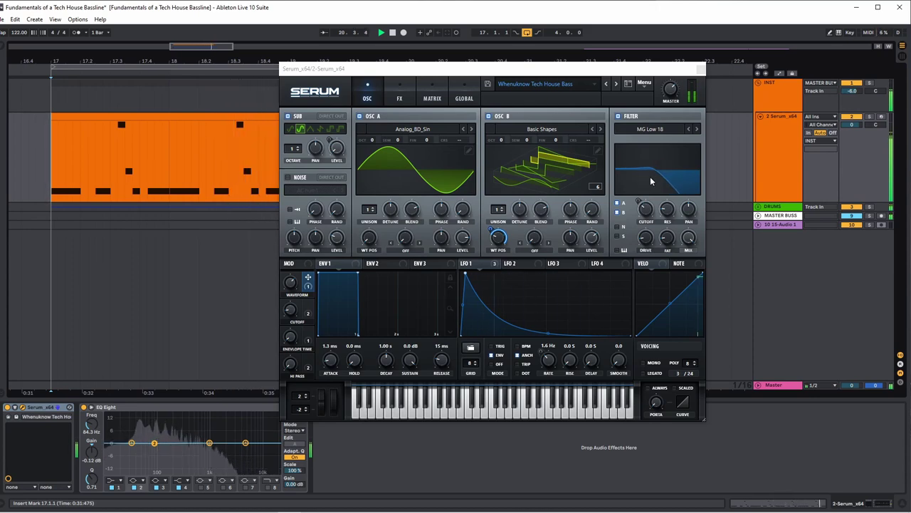
pyautogui.press('space')
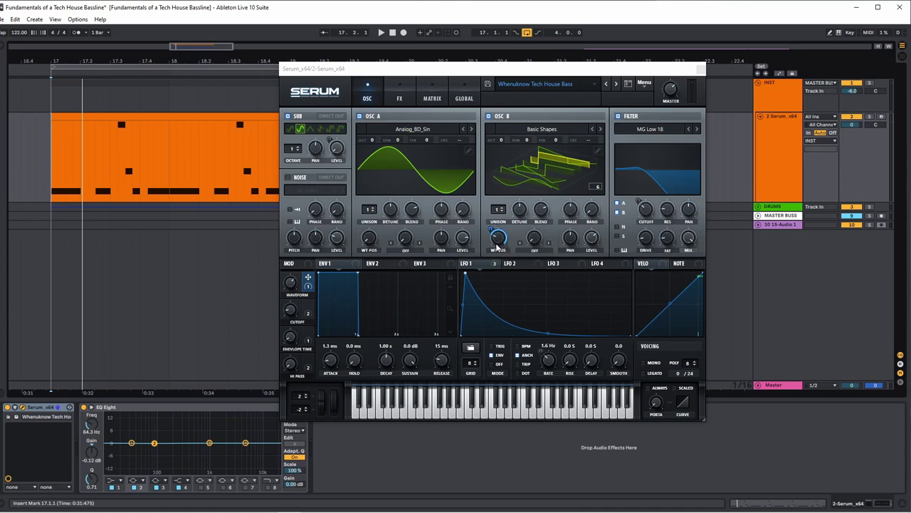
pyautogui.click(489, 115)
# Disable the sub, the filter and the Distortion effect, then return to the oscillator page and glance at LFO 2.
pyautogui.click(288, 116)
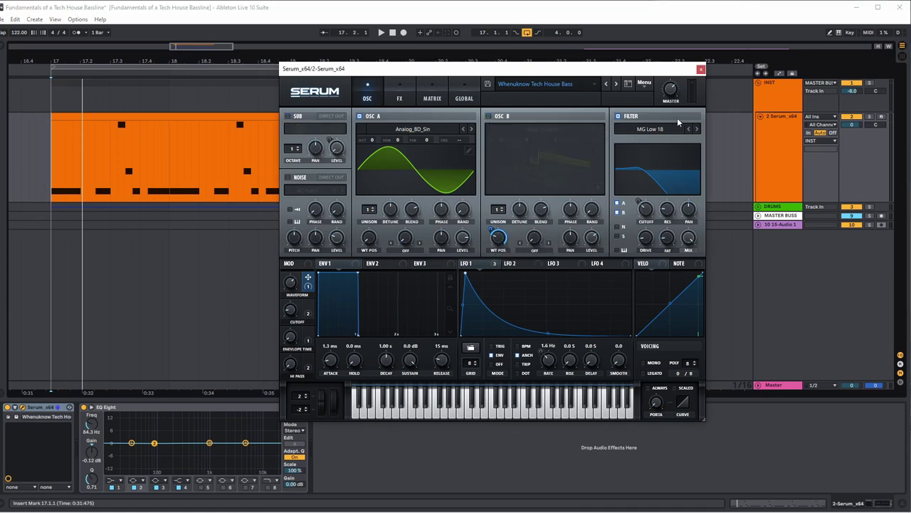
pyautogui.click(618, 116)
pyautogui.click(400, 100)
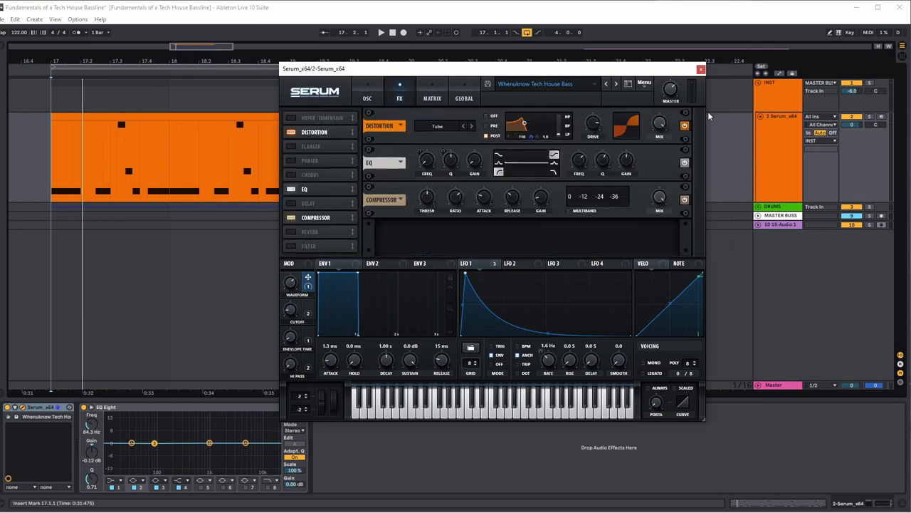
pyautogui.click(684, 126)
pyautogui.click(371, 98)
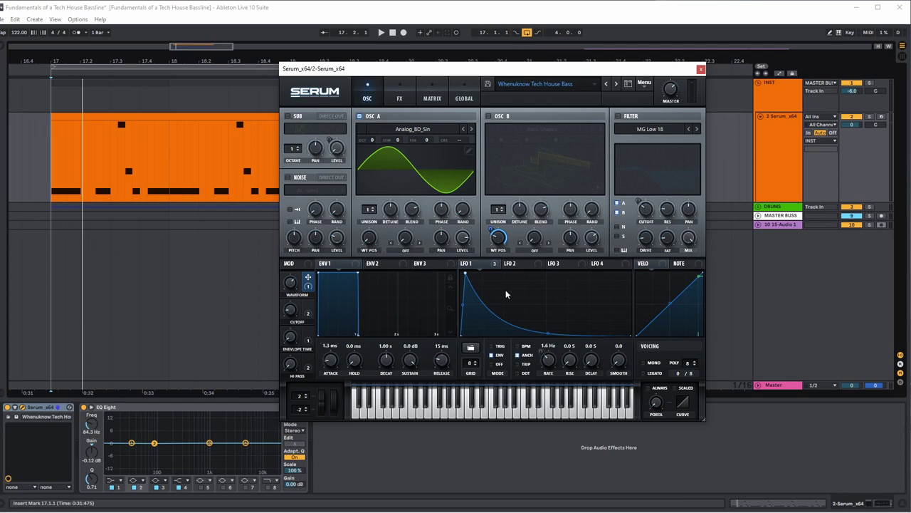
pyautogui.click(519, 269)
pyautogui.click(475, 267)
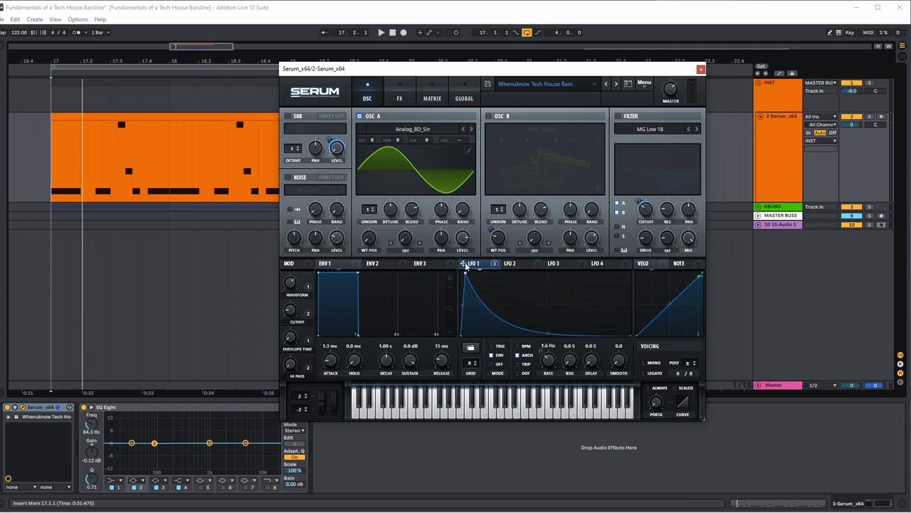
# Keep OSC A on the Analog_BD_Sin wavetable and switch its display to 2D.
pyautogui.click(411, 130)
pyautogui.click(433, 133)
pyautogui.click(433, 132)
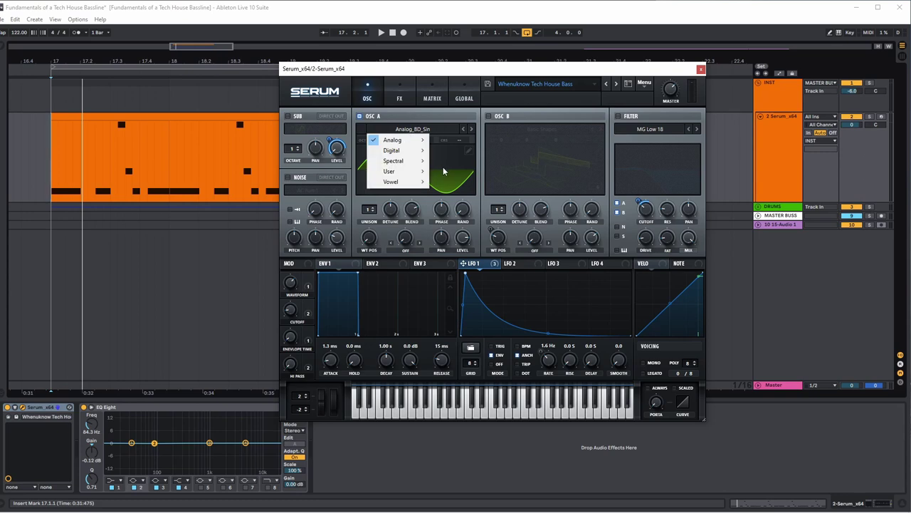
pyautogui.click(446, 172)
pyautogui.click(408, 183)
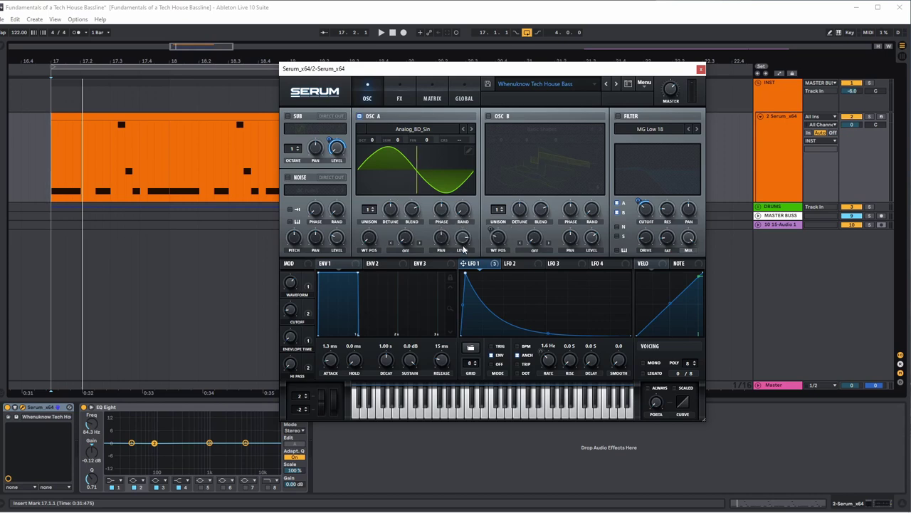
# Play the bassline with the DRUMS track switched off to hear OSC A alone.
pyautogui.moveTo(462, 219)
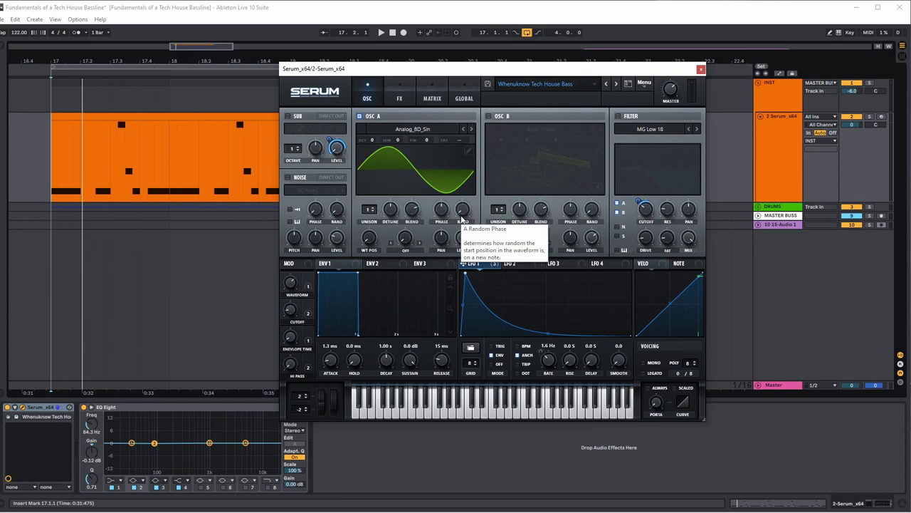
pyautogui.press('space')
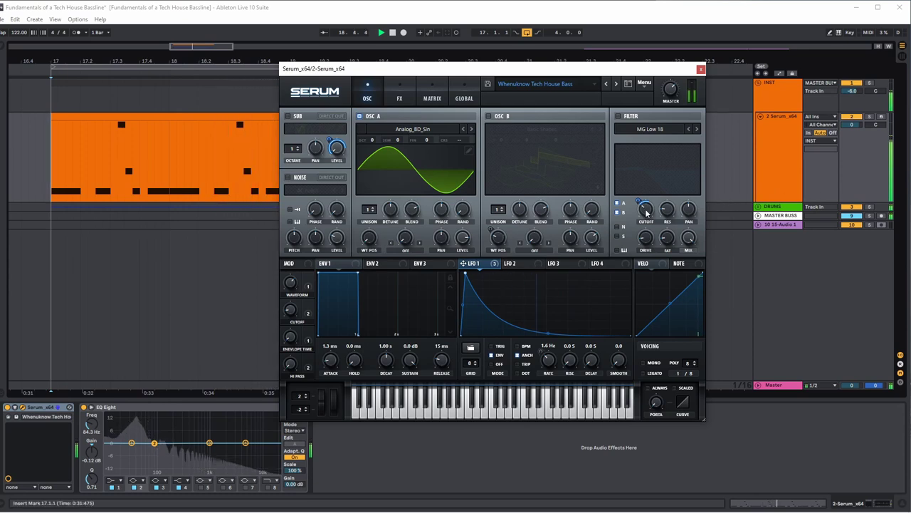
pyautogui.click(850, 206)
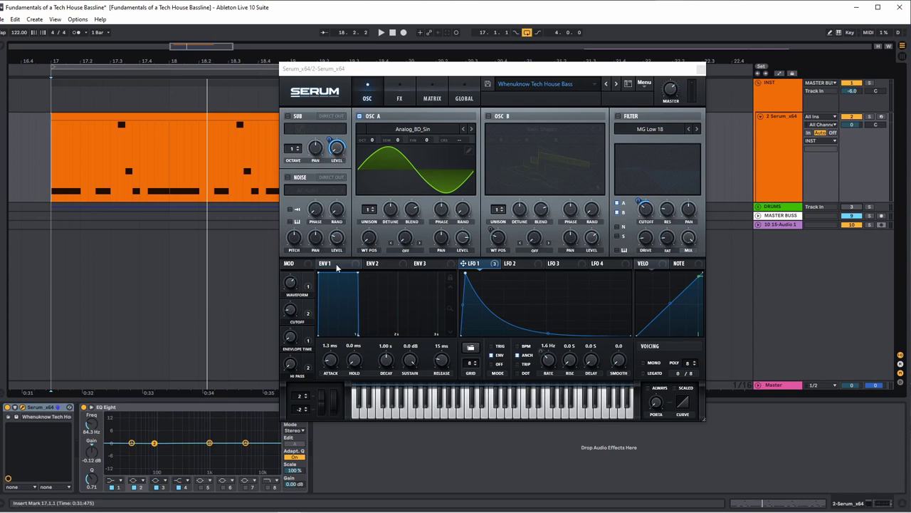
pyautogui.moveTo(328, 68); pyautogui.dragTo(364, 72)
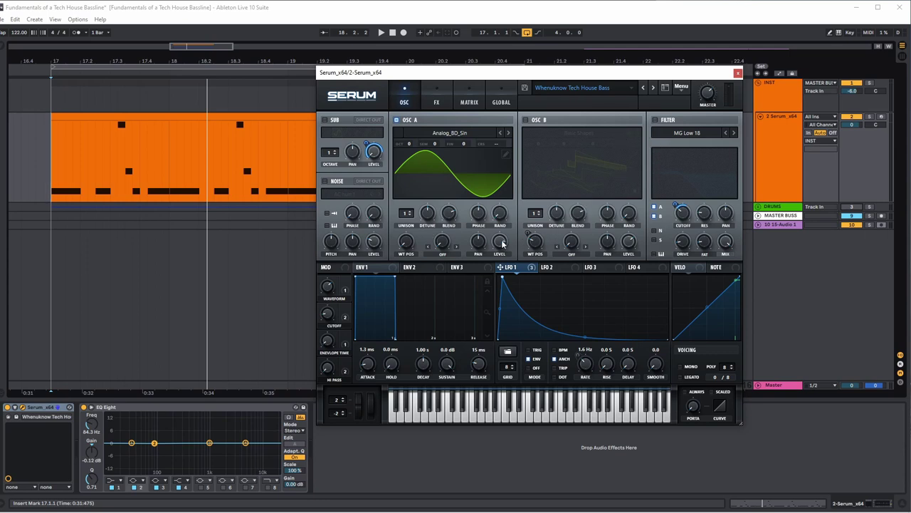
pyautogui.moveTo(502, 242)
# Turn OSC B back on, show its wavetable in 2D, and sweep WT POS from square toward saw.
pyautogui.click(525, 120)
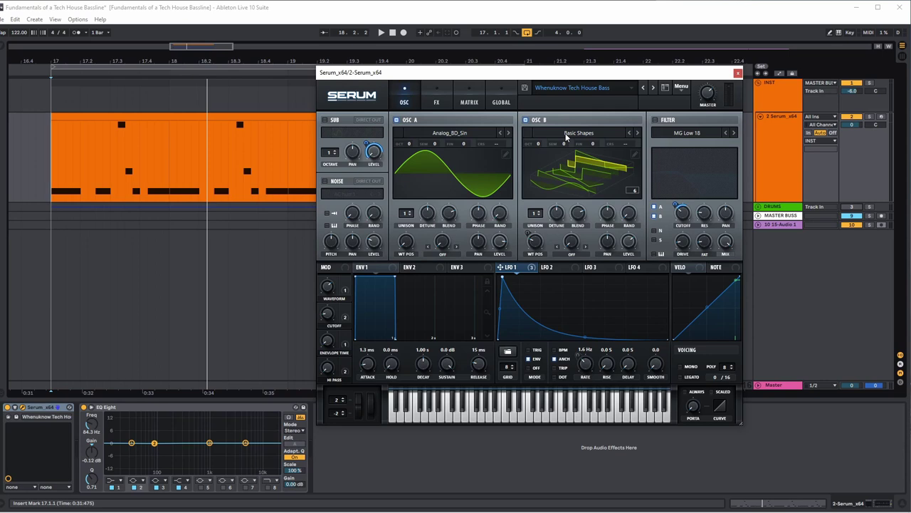
pyautogui.click(562, 175)
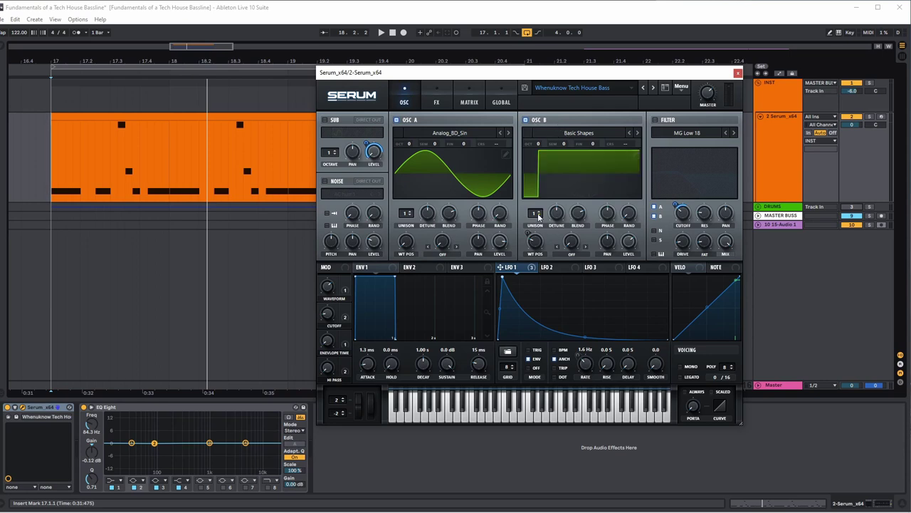
pyautogui.moveTo(532, 251)
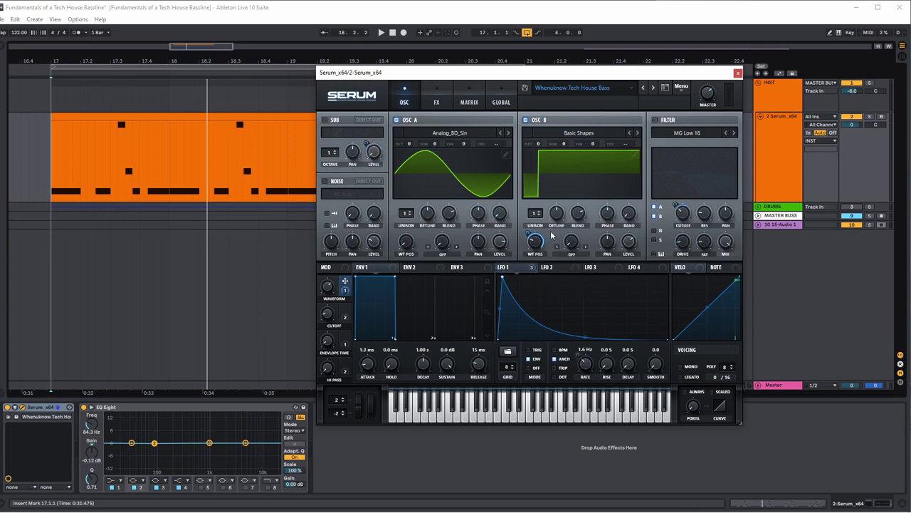
pyautogui.moveTo(541, 246); pyautogui.dragTo(541, 258)
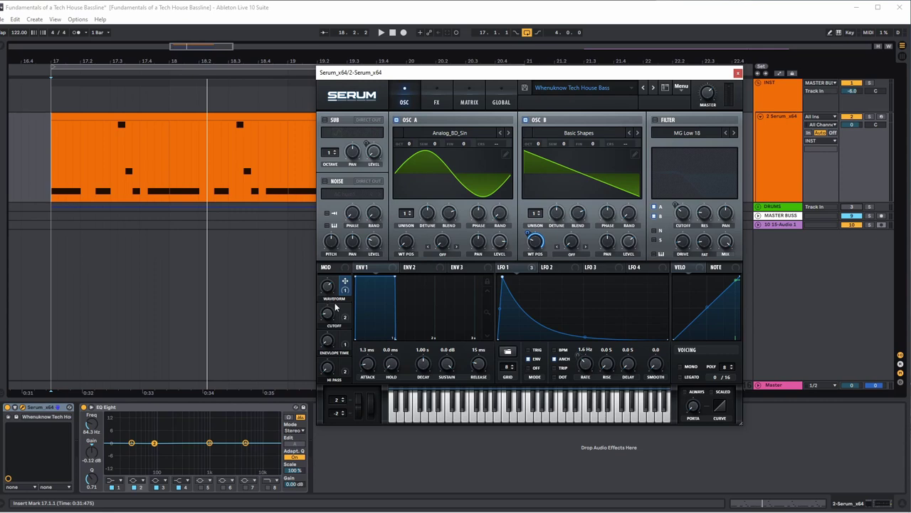
# Play the bassline and lower the Waveform macro to just under half.
pyautogui.press('space')
pyautogui.moveTo(330, 298)
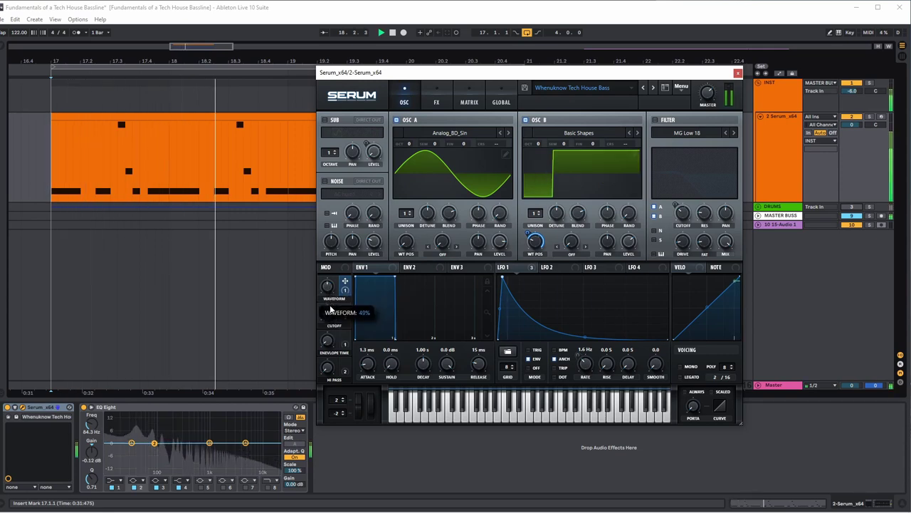
pyautogui.moveTo(329, 298); pyautogui.dragTo(344, 284)
# Stop playback, switch on the MG Low 18 filter, and glance over the FX chain.
pyautogui.press('space')
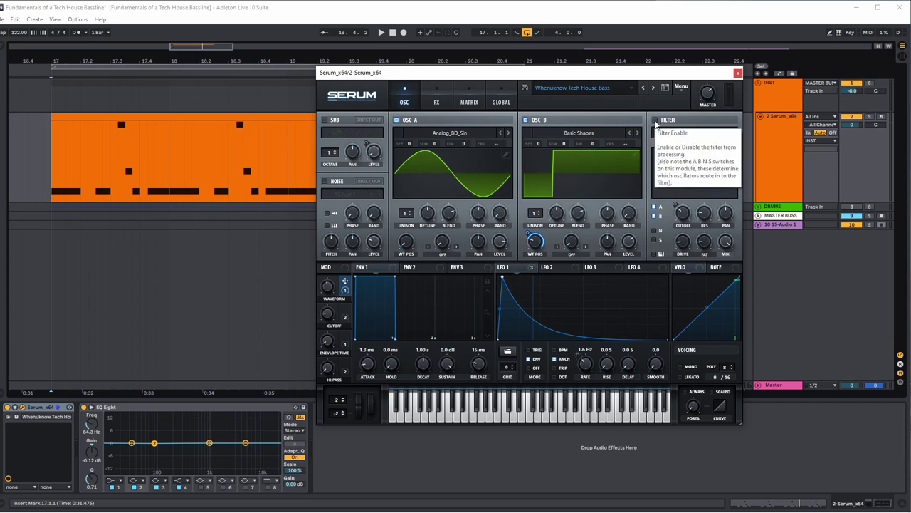
pyautogui.click(655, 120)
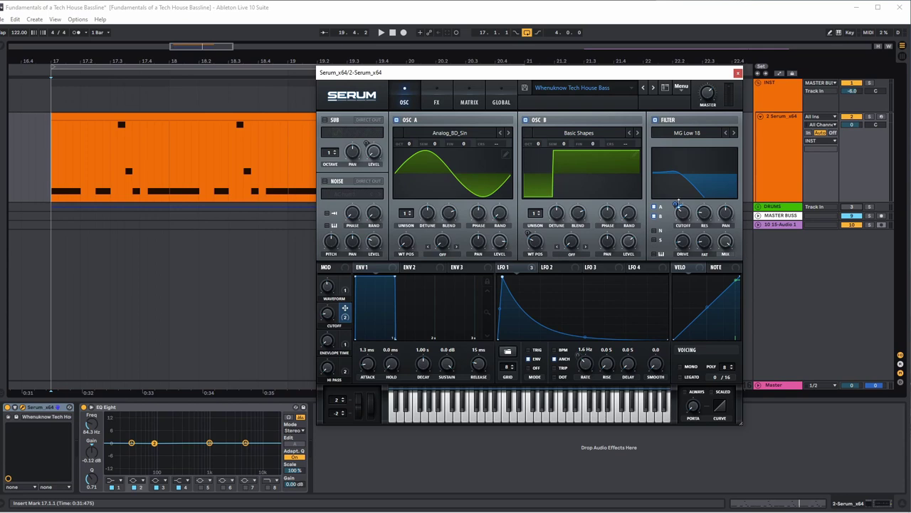
pyautogui.click(436, 104)
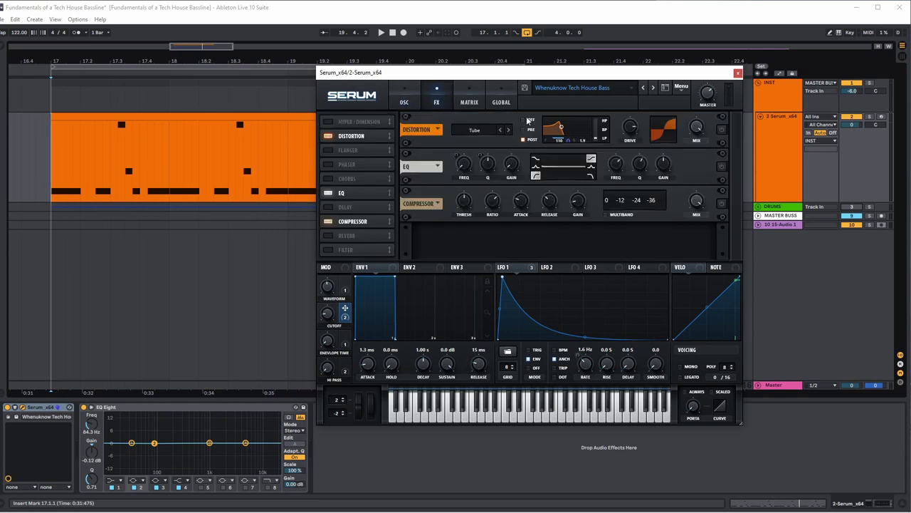
pyautogui.click(404, 101)
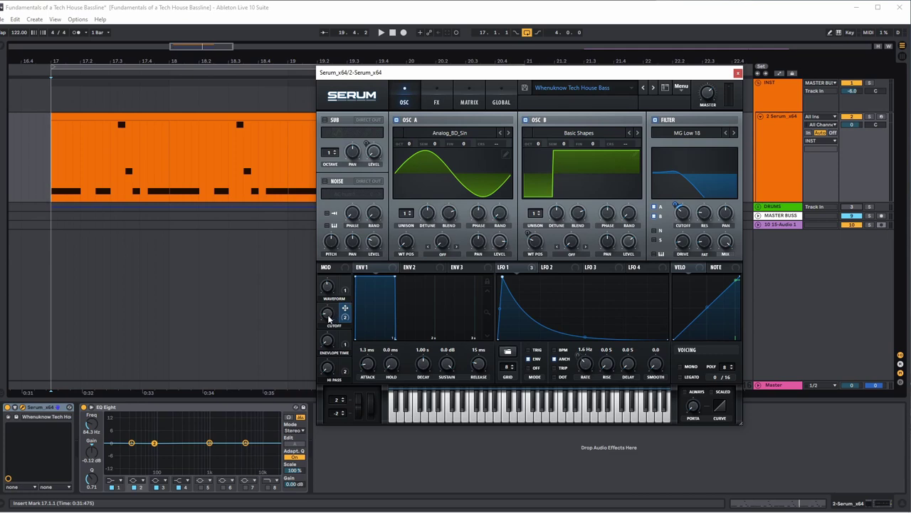
# Sweep the Cutoff macro between low and full during playback, checking the cutoff's modulators.
pyautogui.moveTo(331, 321)
pyautogui.moveTo(335, 280); pyautogui.dragTo(342, 208)
pyautogui.moveTo(331, 314); pyautogui.dragTo(341, 255)
pyautogui.press('space')
pyautogui.rightClick(684, 217)
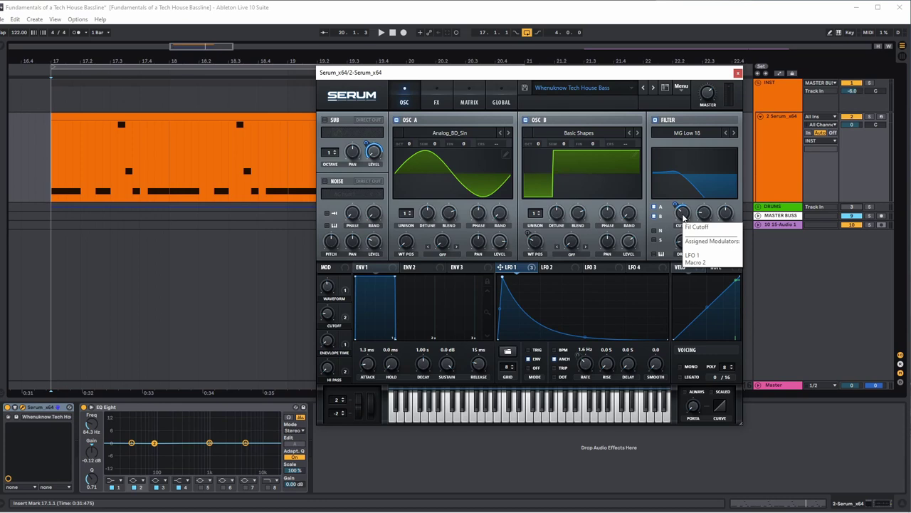
pyautogui.click(435, 297)
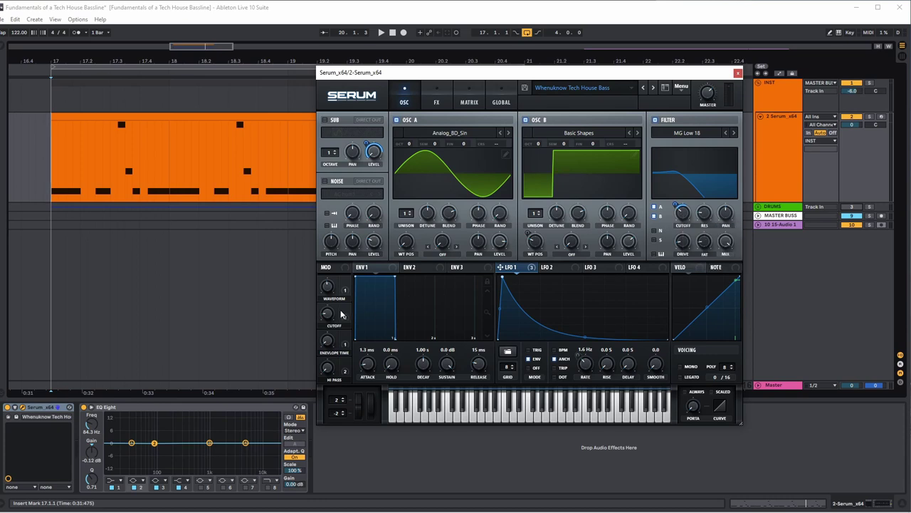
pyautogui.press('space')
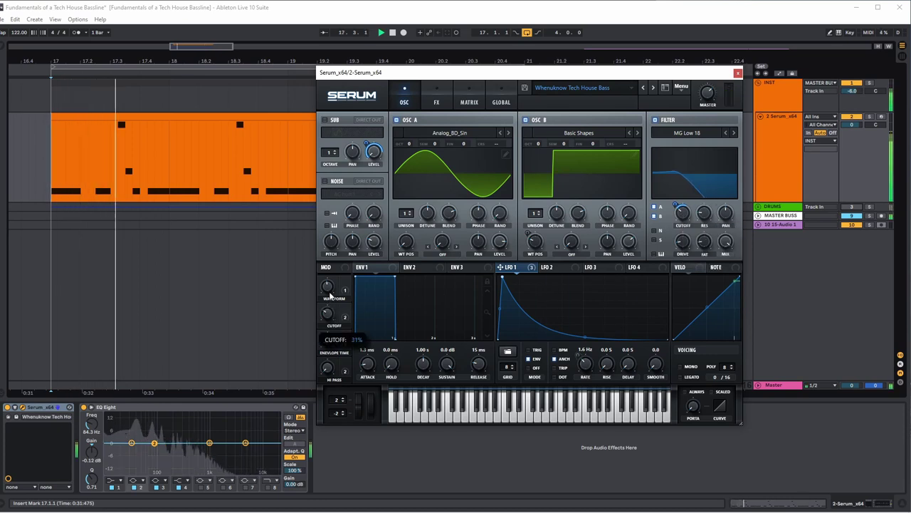
pyautogui.moveTo(329, 287); pyautogui.dragTo(347, 348)
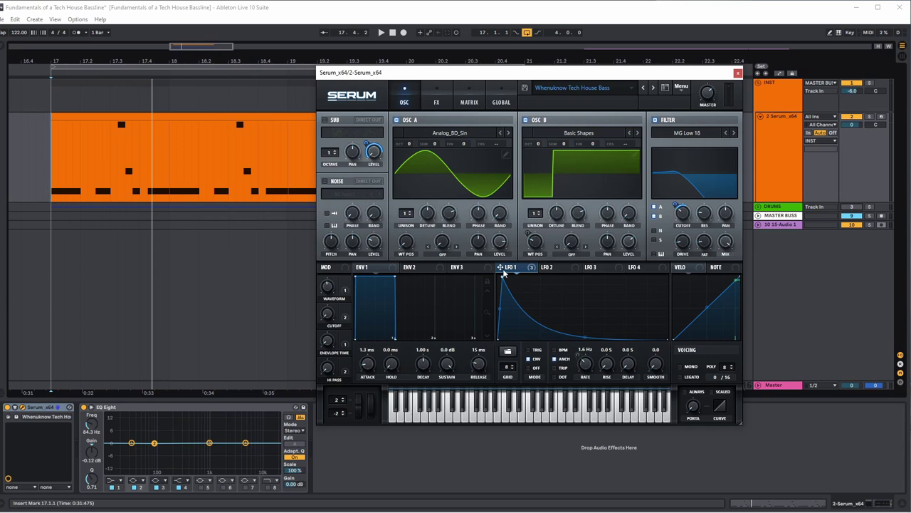
# Enable the sub oscillator and A/B it repeatedly during playback, ending with it on.
pyautogui.click(325, 120)
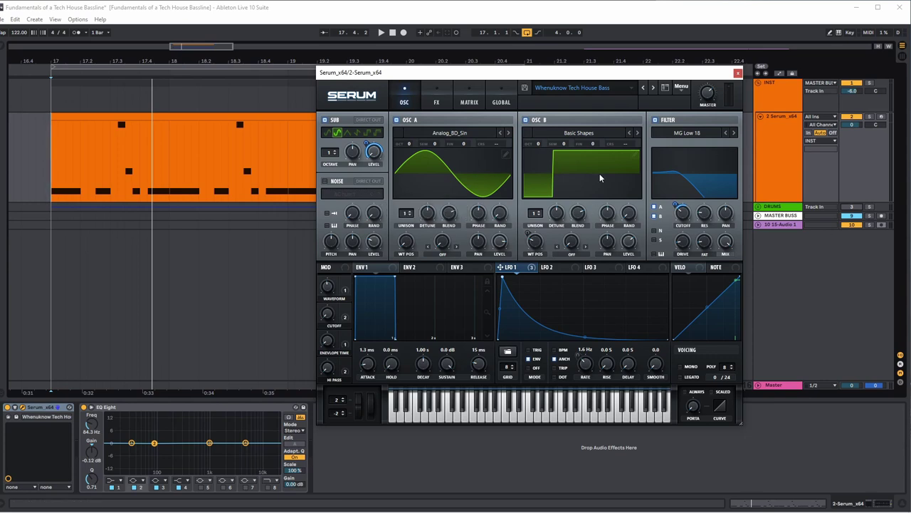
pyautogui.press('space')
pyautogui.click(326, 121)
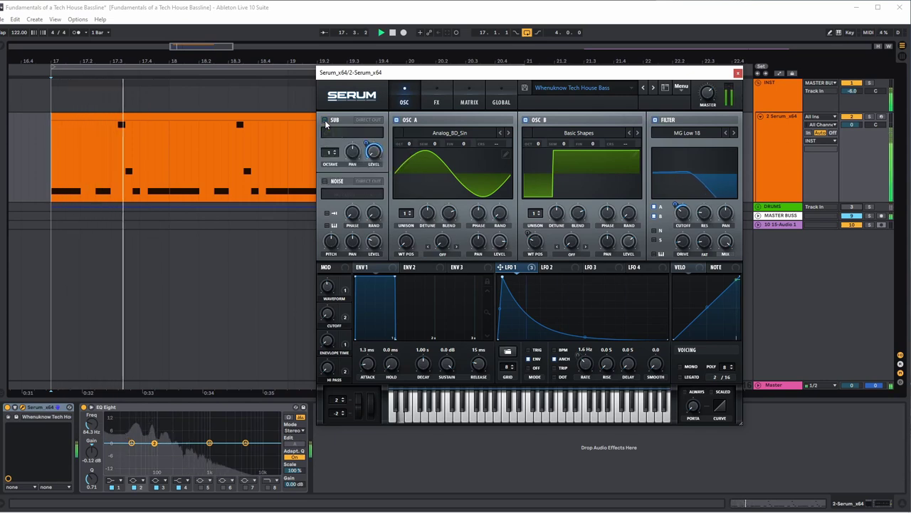
pyautogui.click(326, 121)
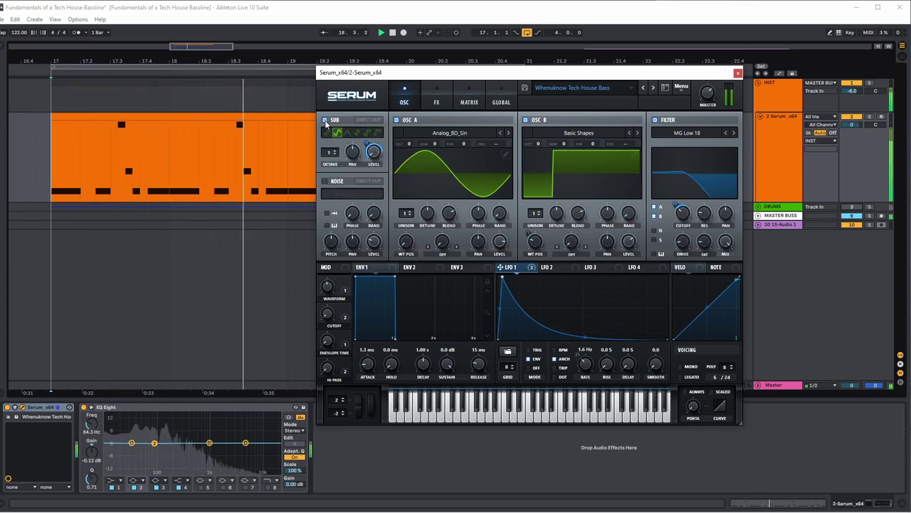
pyautogui.click(325, 120)
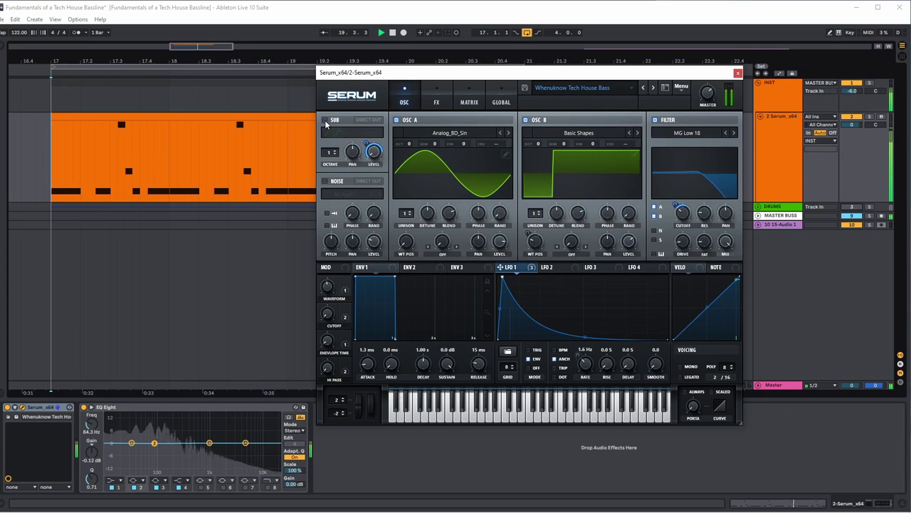
pyautogui.click(326, 121)
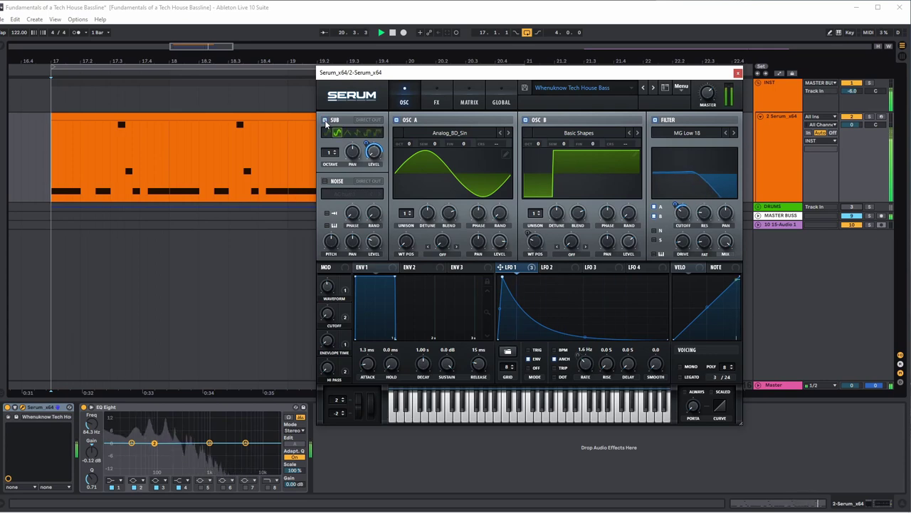
pyautogui.click(325, 121)
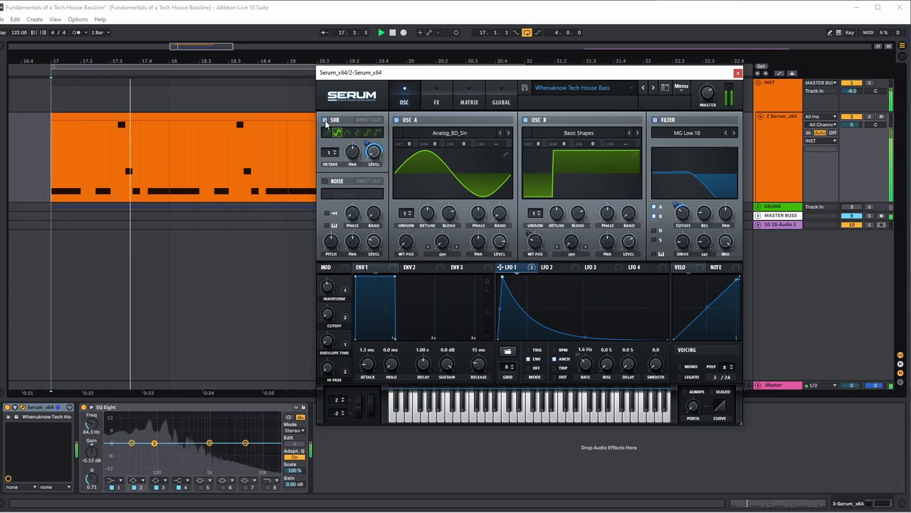
pyautogui.click(326, 121)
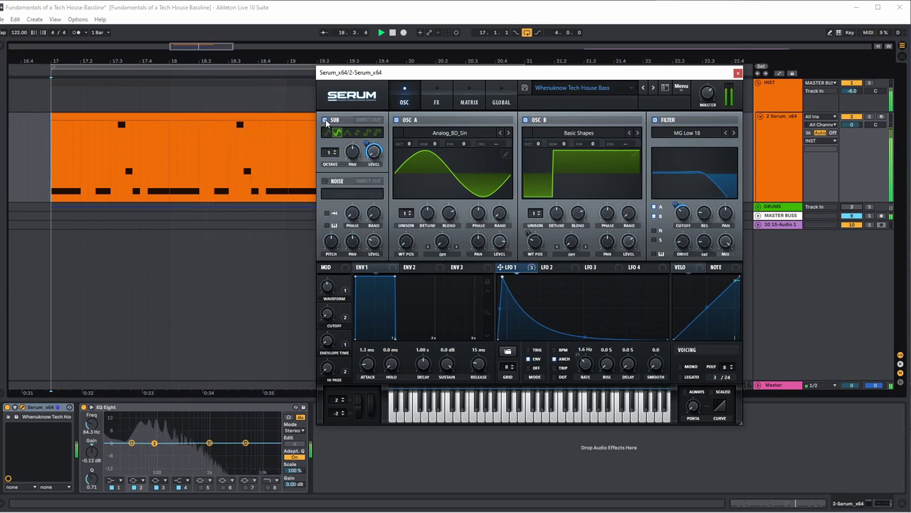
pyautogui.click(326, 120)
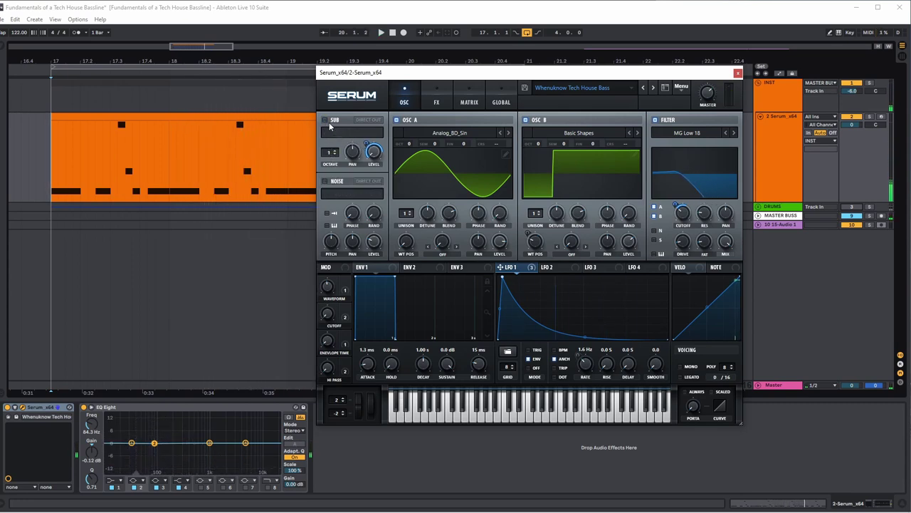
pyautogui.click(326, 120)
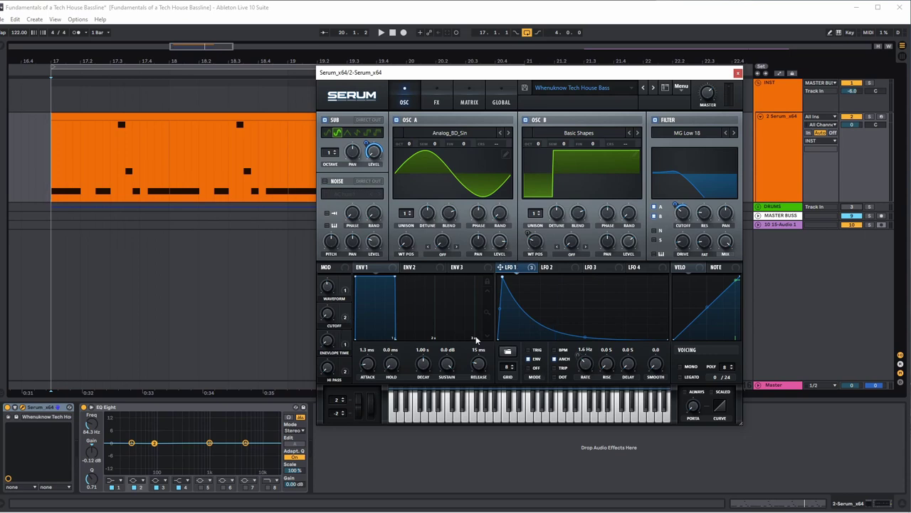
# Raise the Envelope Time macro from 0% to 49% and play the bassline.
pyautogui.moveTo(327, 344)
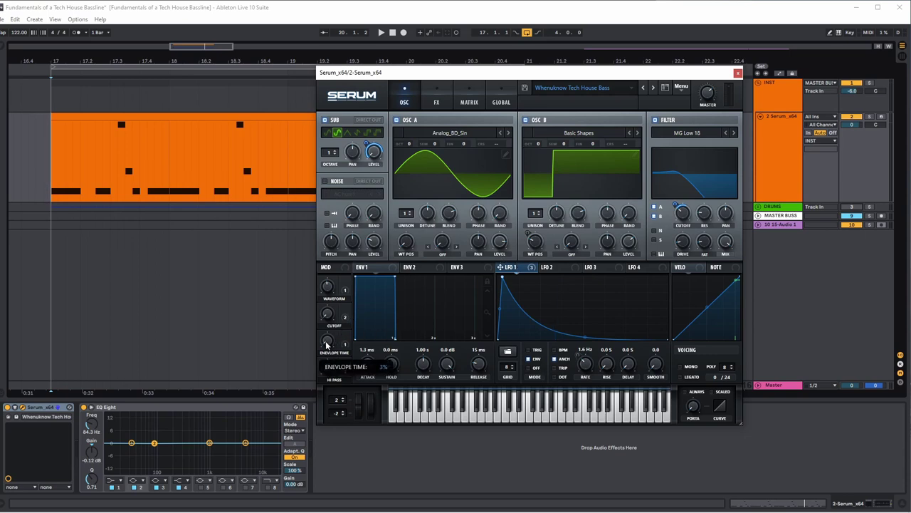
pyautogui.moveTo(326, 344); pyautogui.dragTo(327, 351)
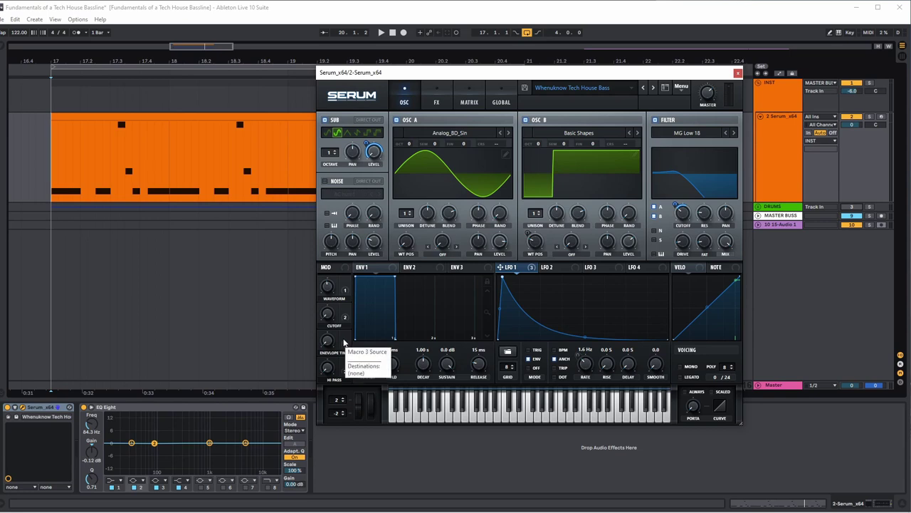
pyautogui.moveTo(330, 344)
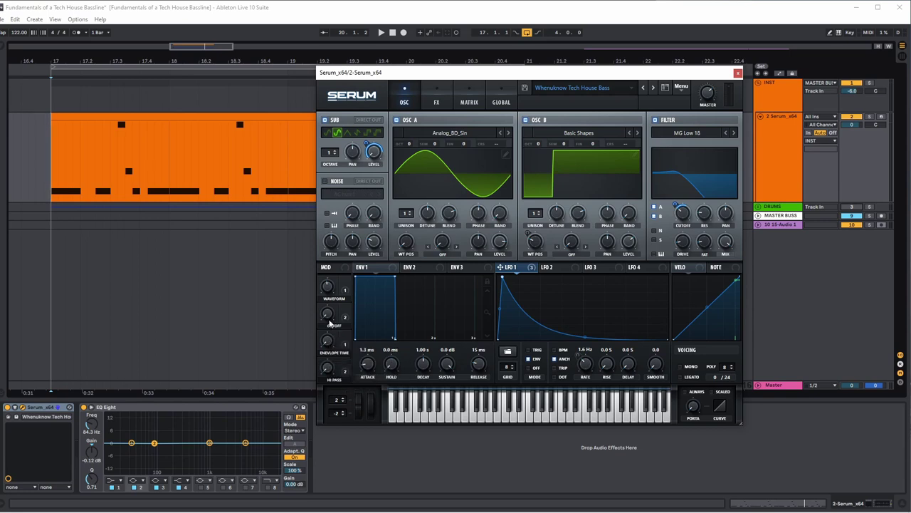
pyautogui.press('space')
pyautogui.moveTo(328, 294)
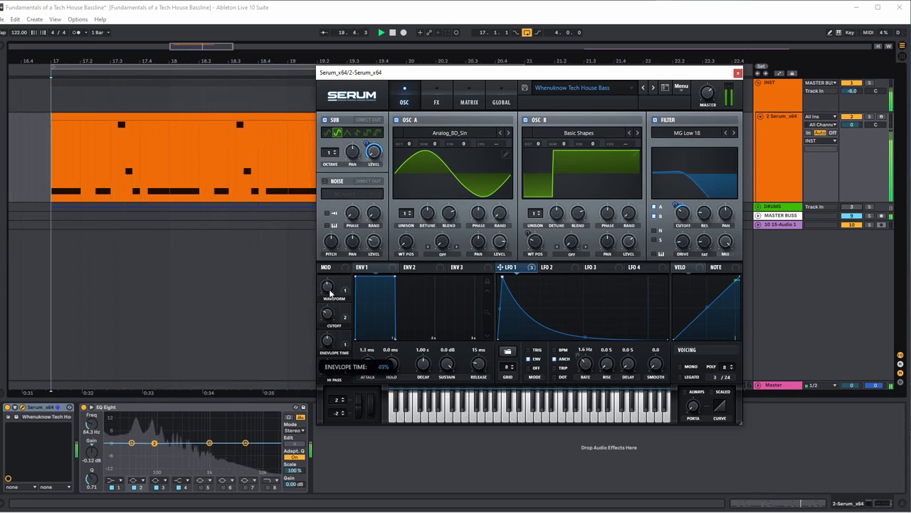
# Select the 2 Serum_x64 track, reopen its Serum window, and restart playback.
pyautogui.click(779, 89)
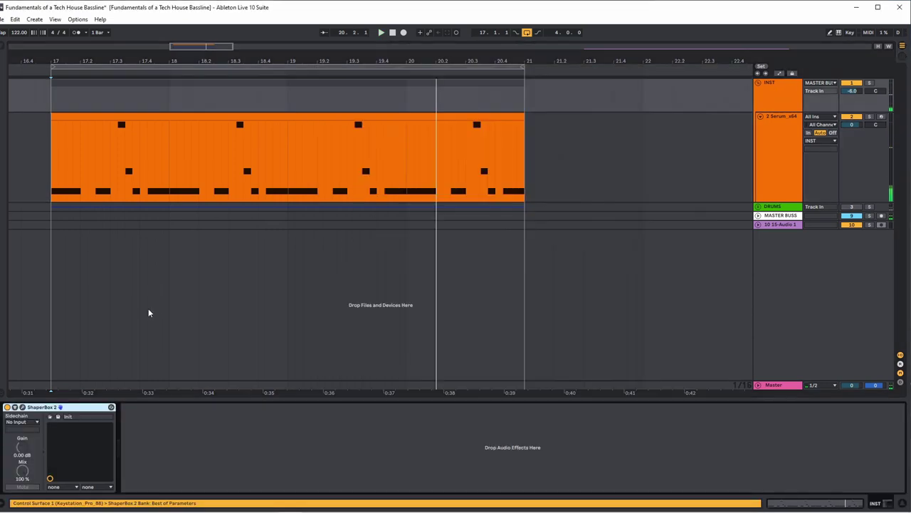
pyautogui.click(780, 139)
pyautogui.press('space')
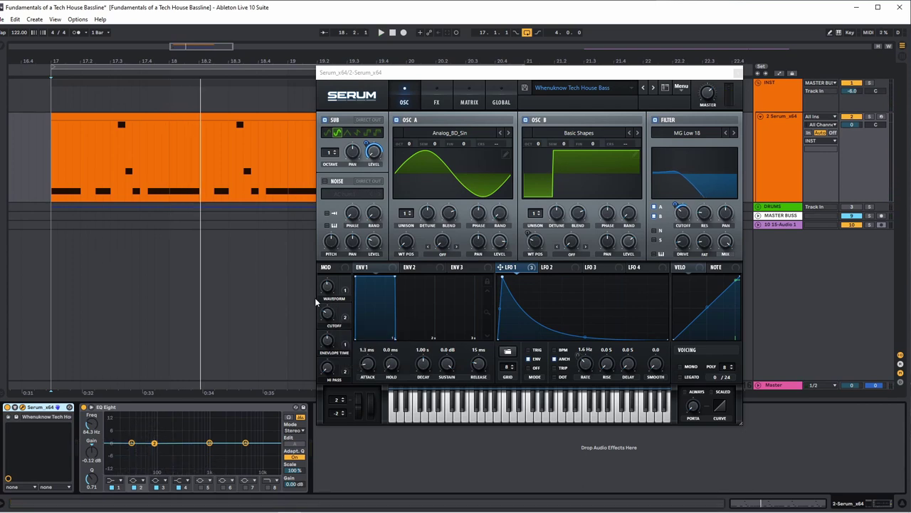
# Lower the Envelope Time macro to about 39%, replay the bassline, and bring up the FX page.
pyautogui.click(328, 344)
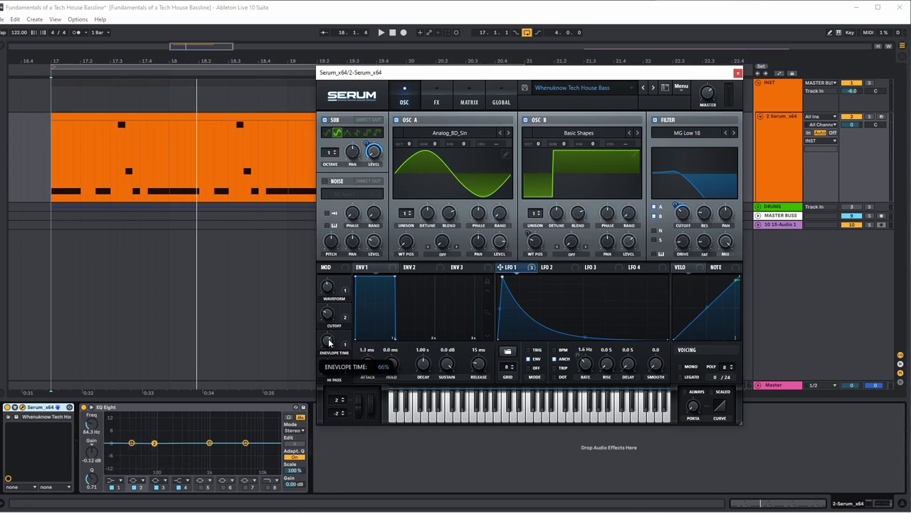
pyautogui.moveTo(329, 342); pyautogui.dragTo(337, 417)
pyautogui.press('space')
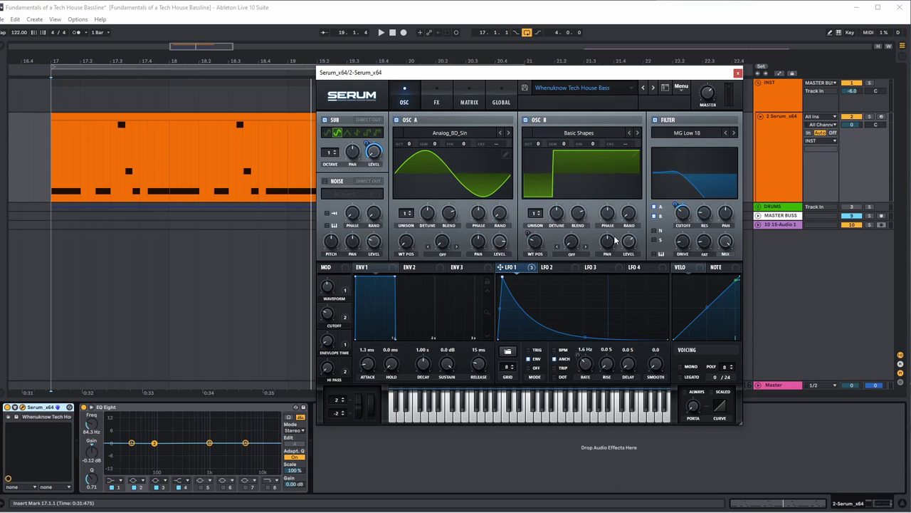
pyautogui.click(430, 104)
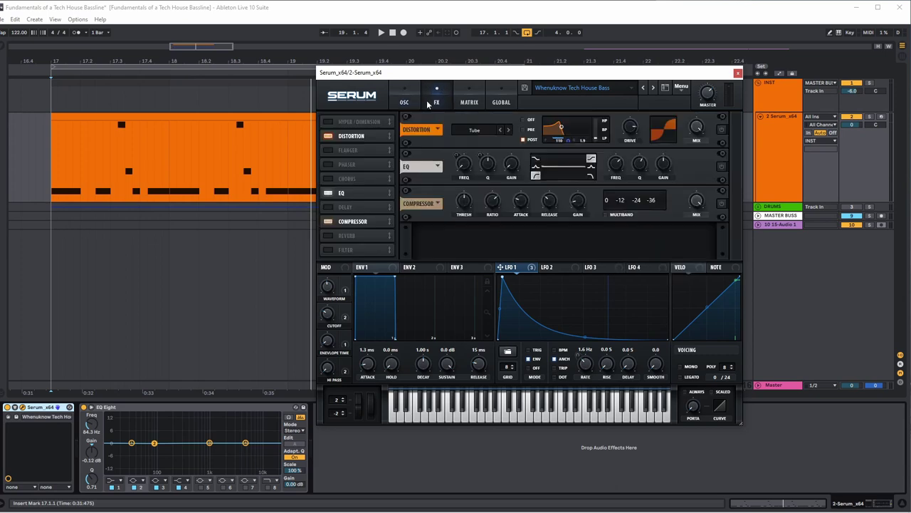
# Bypass Serum's Tube distortion and play the bassline to hear it without distortion.
pyautogui.click(722, 131)
pyautogui.press('space')
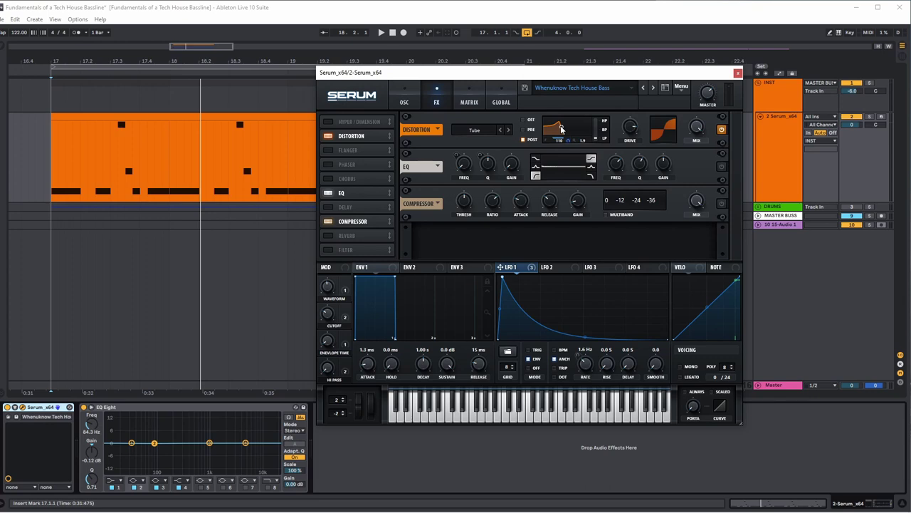
pyautogui.click(415, 94)
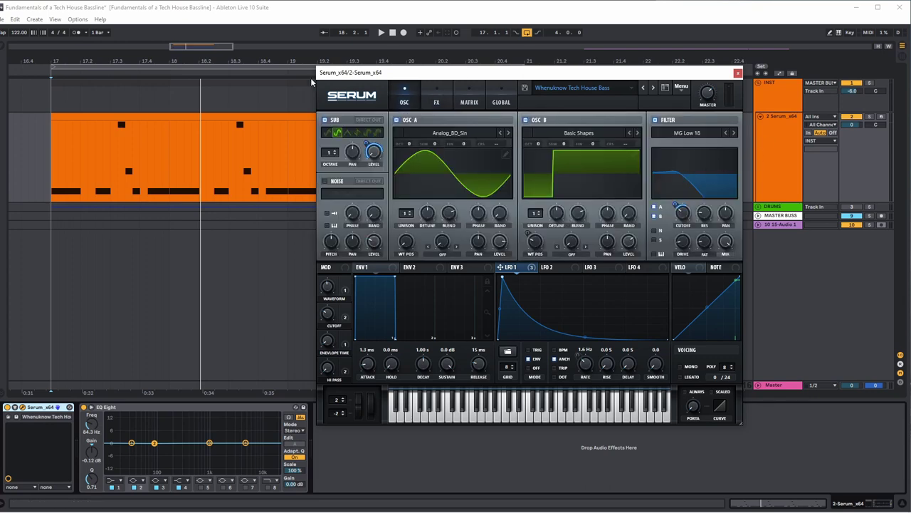
pyautogui.click(430, 101)
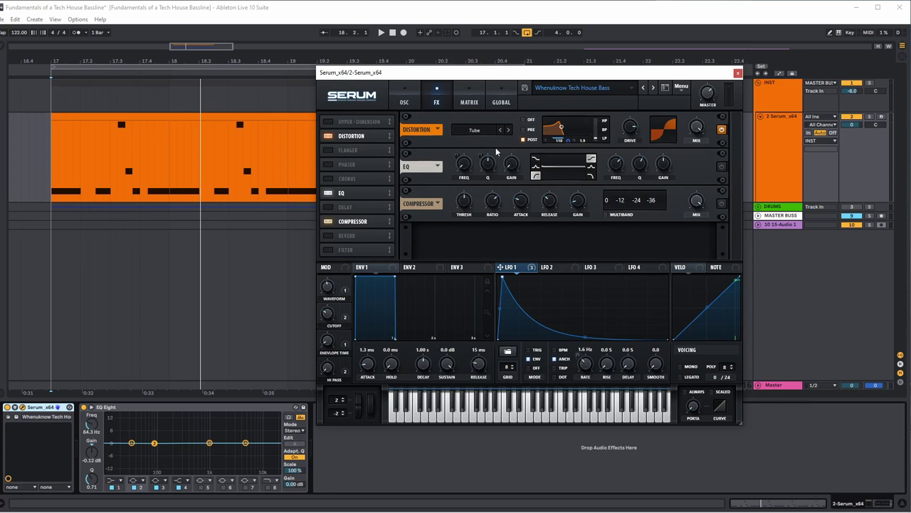
# Bypass the EQ, then sweep the Hi Pass macro to 86% and 100% during playback.
pyautogui.click(721, 166)
pyautogui.moveTo(328, 374)
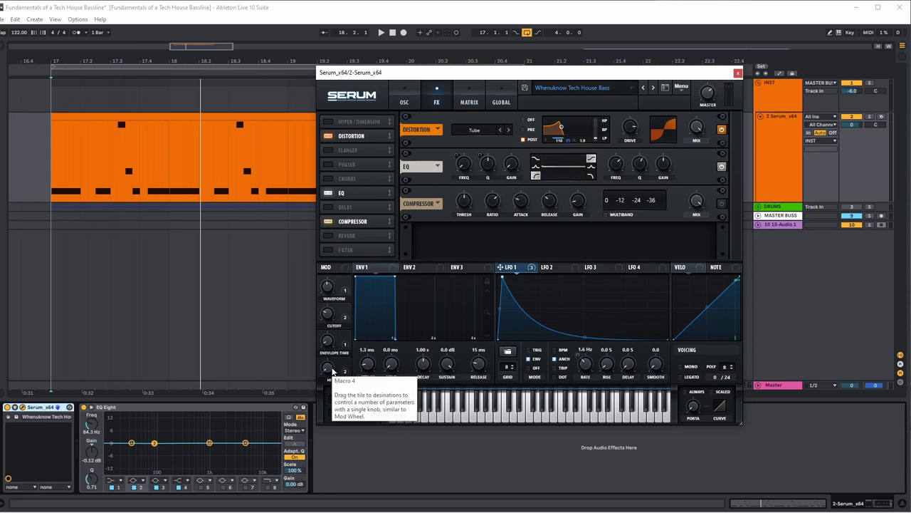
pyautogui.click(329, 367)
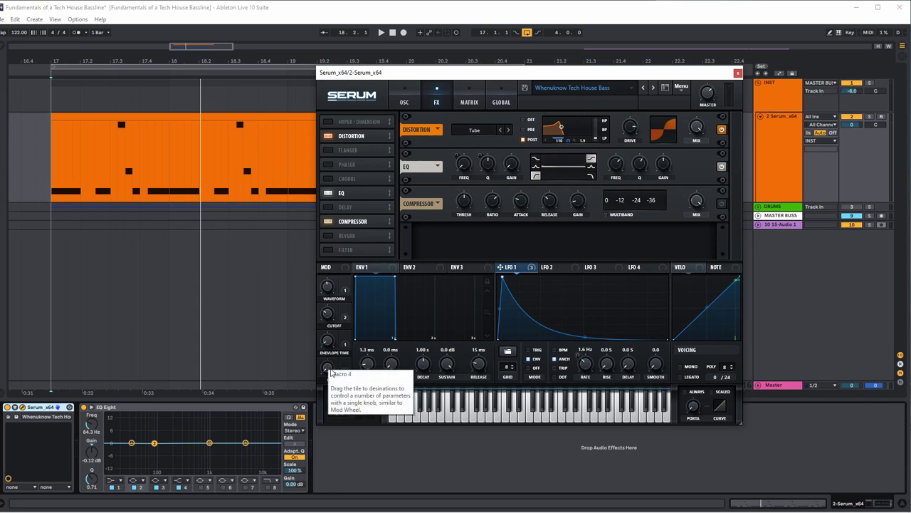
pyautogui.moveTo(330, 368)
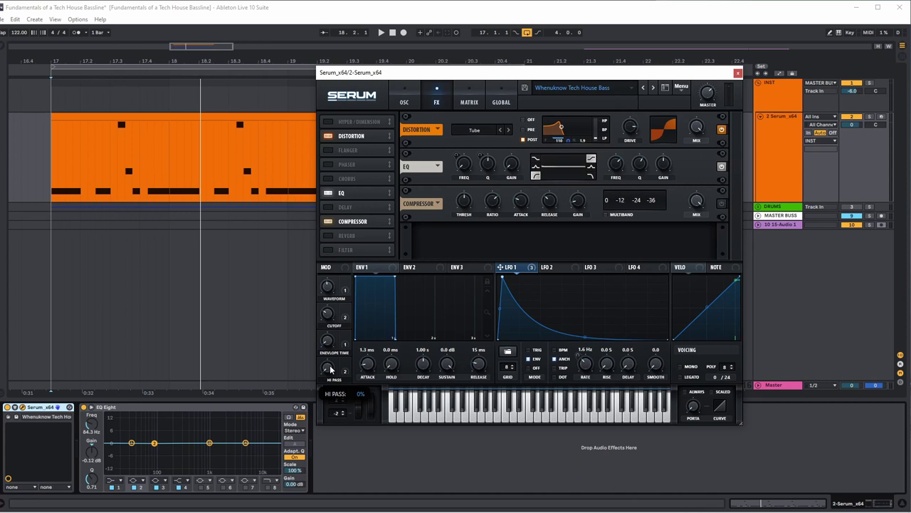
pyautogui.moveTo(330, 368); pyautogui.dragTo(334, 247)
pyautogui.press('space')
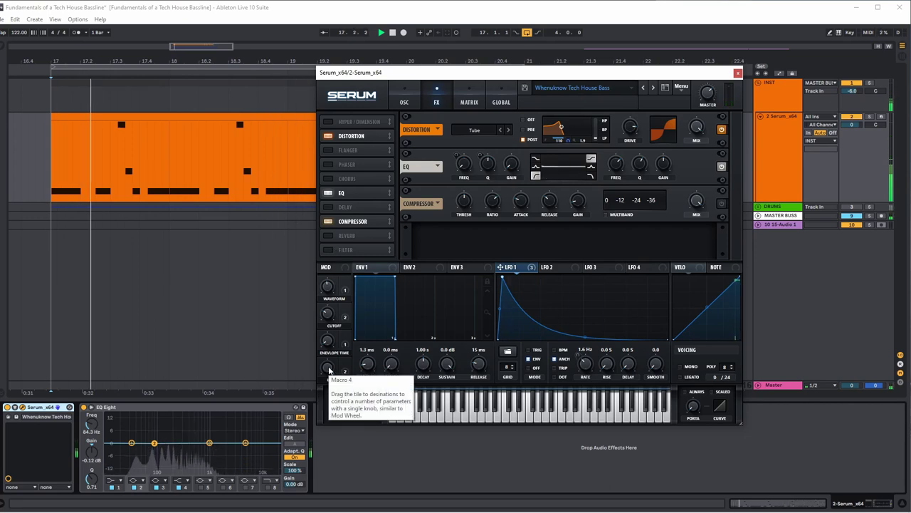
pyautogui.moveTo(328, 369); pyautogui.dragTo(329, 369)
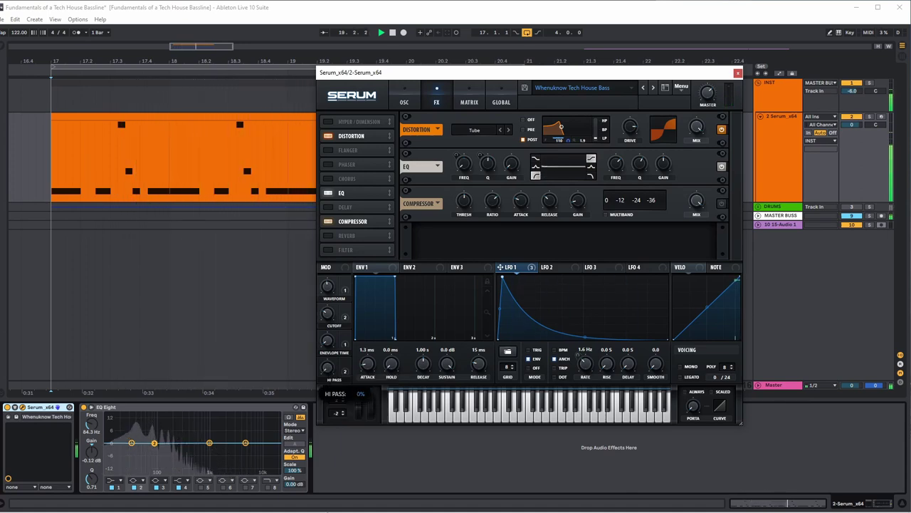
pyautogui.moveTo(324, 503)
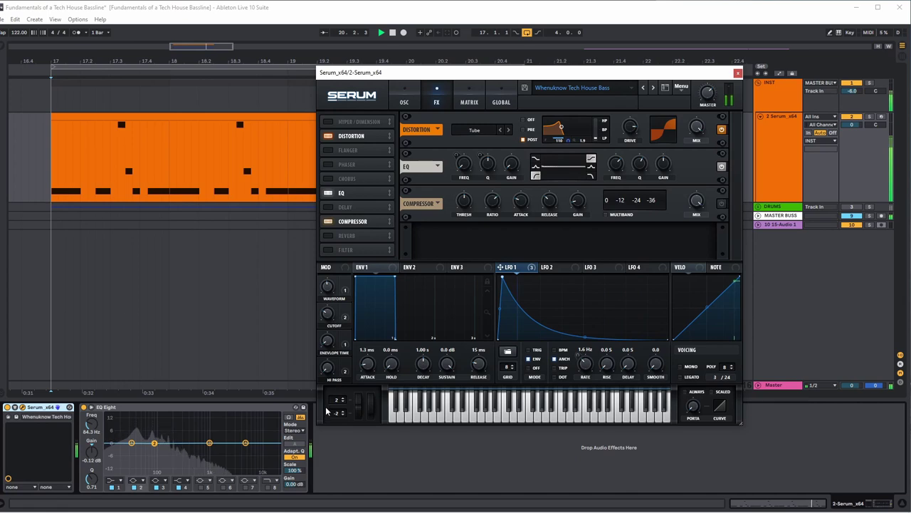
# Bypass the 3:1 Compressor at the end of Serum's FX rack.
pyautogui.click(721, 204)
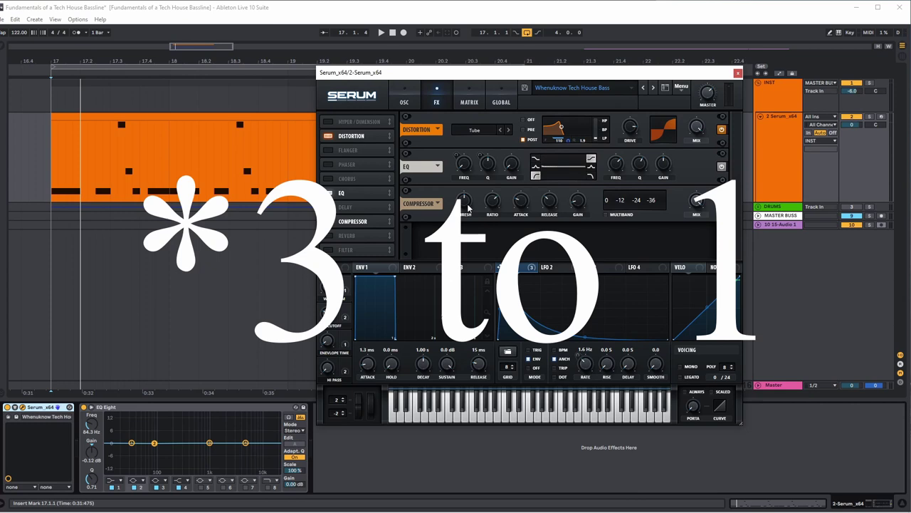
pyautogui.moveTo(521, 203)
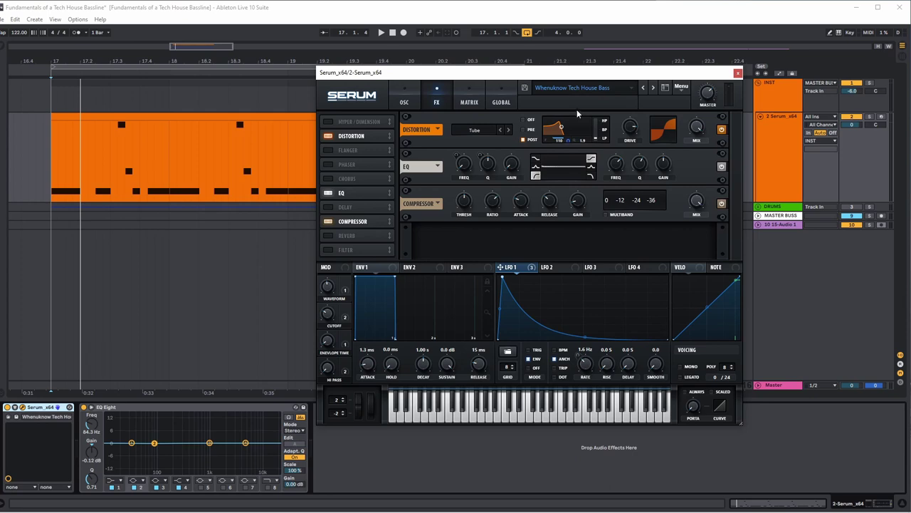
# Show Serum's oscillator page and nudge the plugin window slightly left.
pyautogui.click(404, 100)
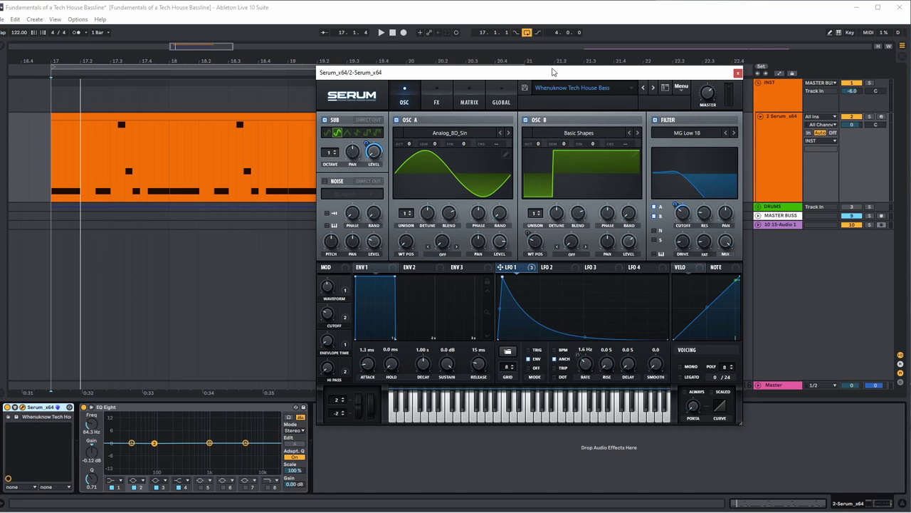
pyautogui.moveTo(554, 72); pyautogui.dragTo(560, 66)
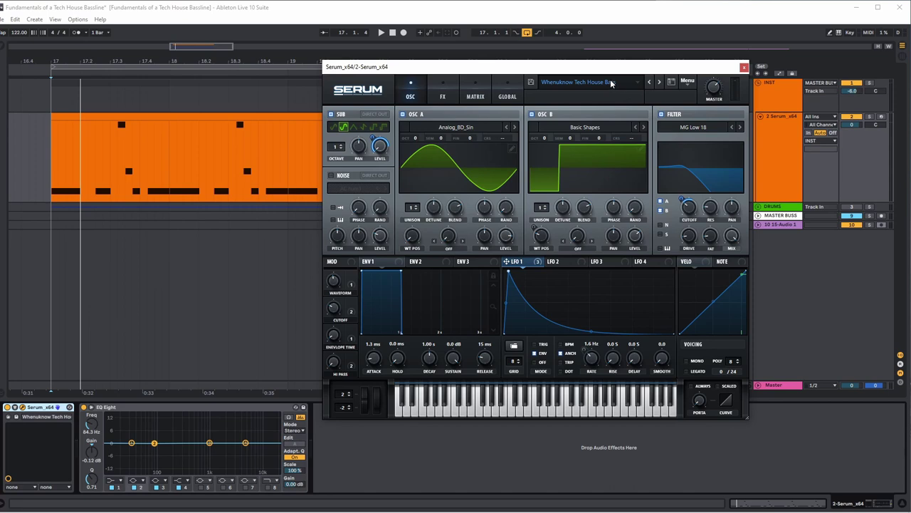
pyautogui.moveTo(577, 70); pyautogui.dragTo(561, 65)
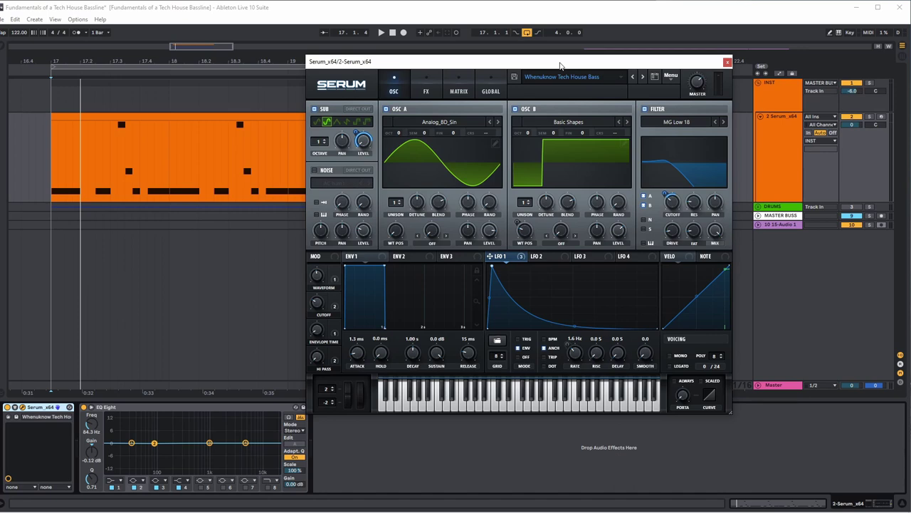